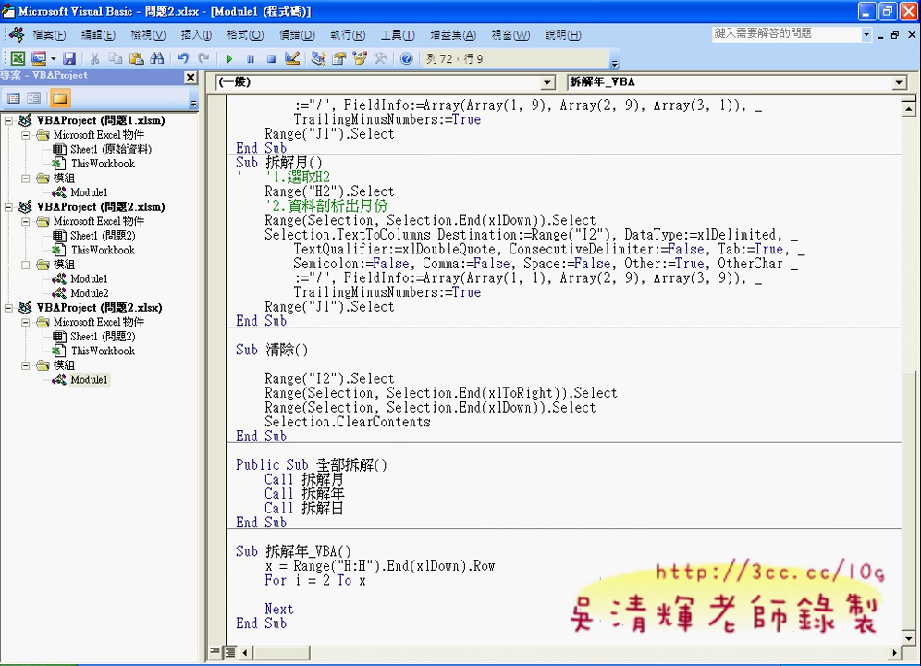
# - Inspect the worksheet's 日期 column H and 月份 column I, starting at cell I2
pyautogui.click(555, 606)
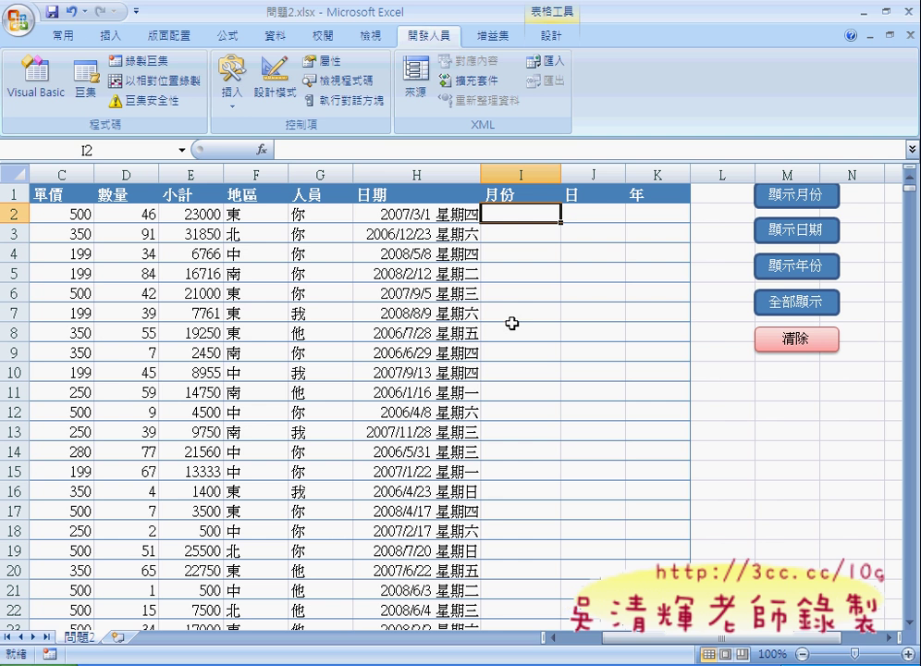
pyautogui.click(422, 167)
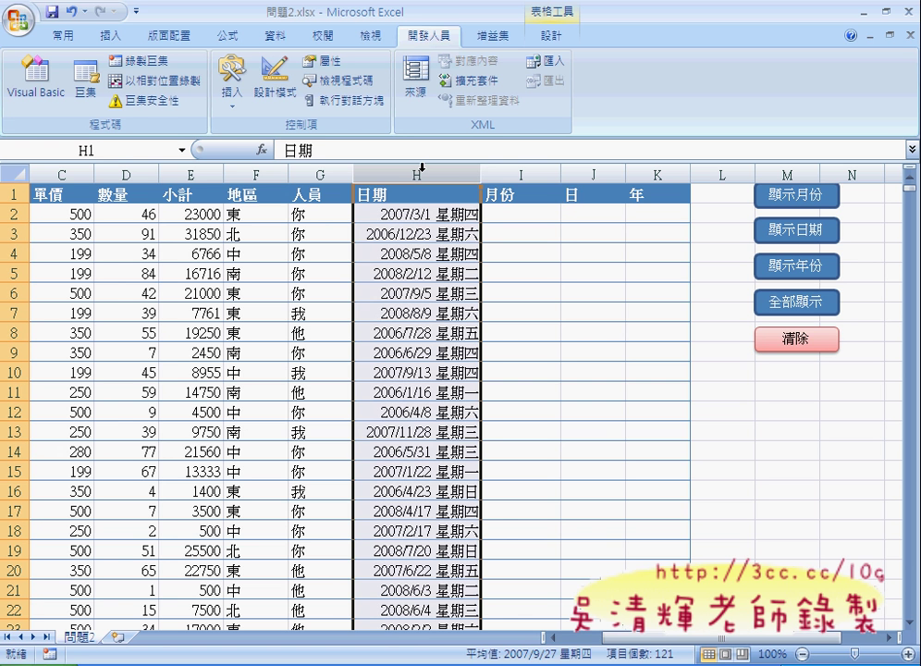
pyautogui.click(523, 172)
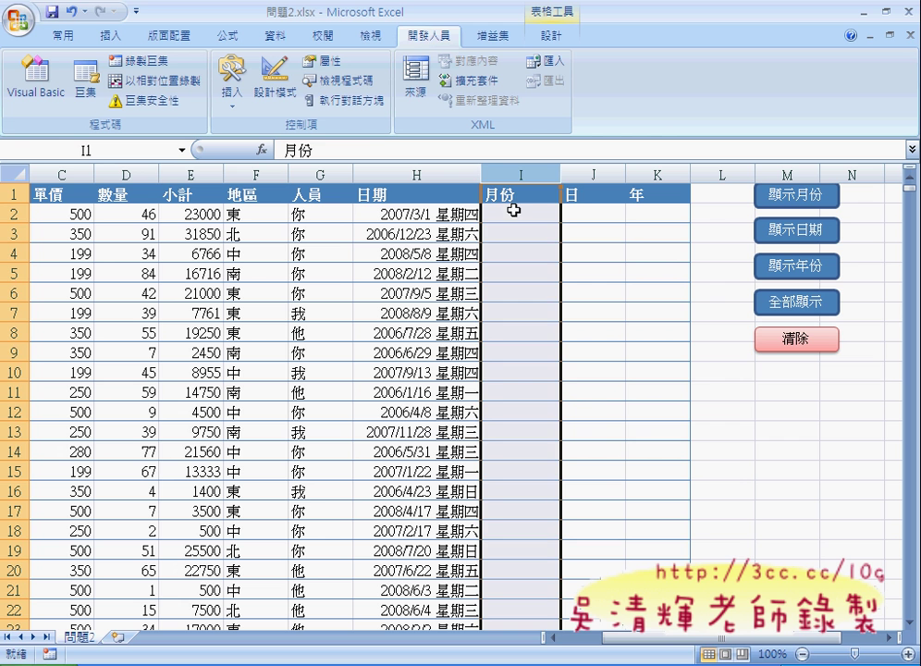
pyautogui.click(513, 210)
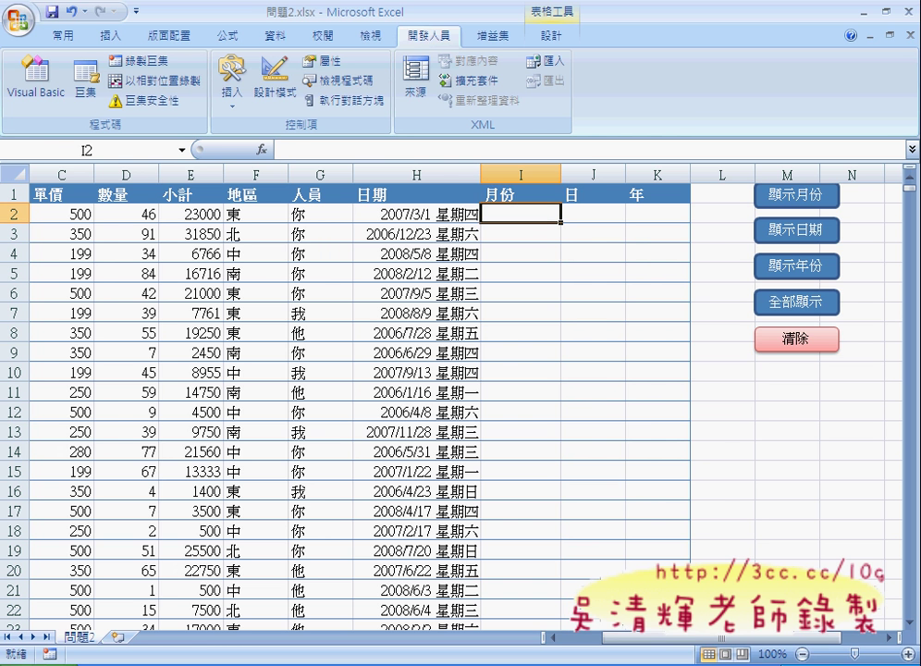
pyautogui.click(573, 582)
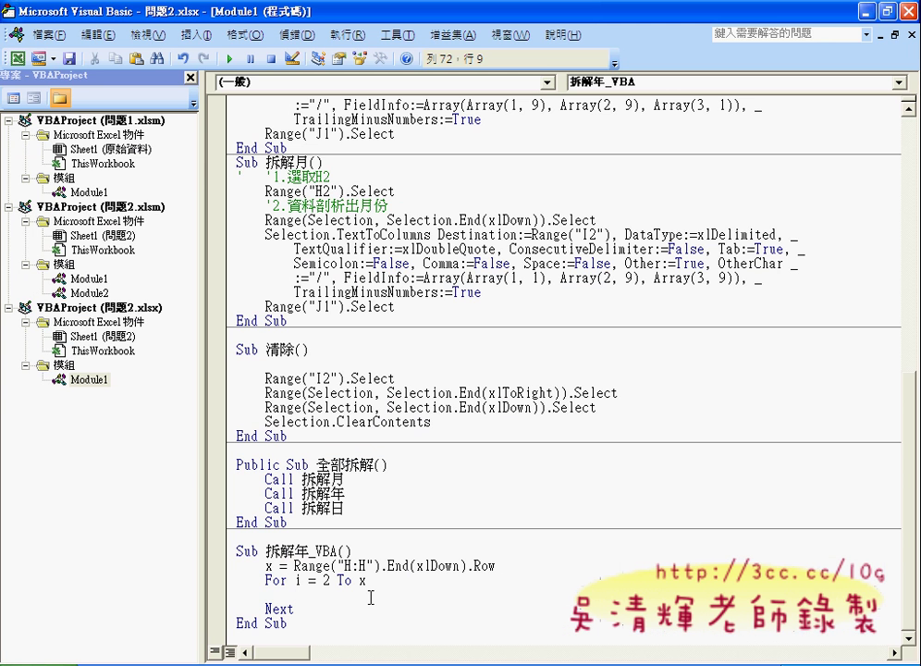
# - Enter Cells(i, "I") = Month(Cells(i, "H")) in the loop, adding the missing closing parenthesis
pyautogui.write('cell')
pyautogui.write('s(')
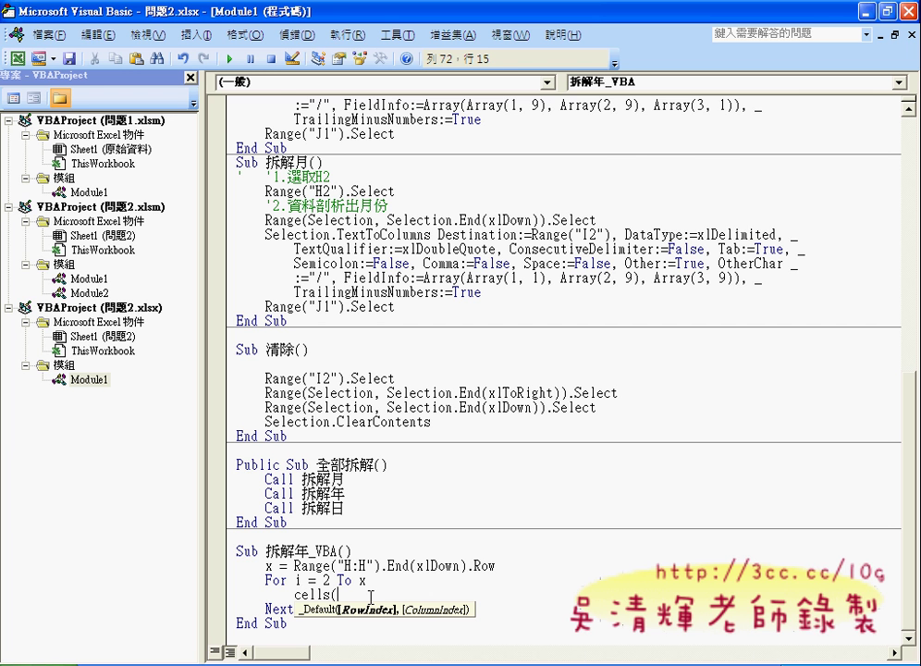
pyautogui.write('i')
pyautogui.write(',"')
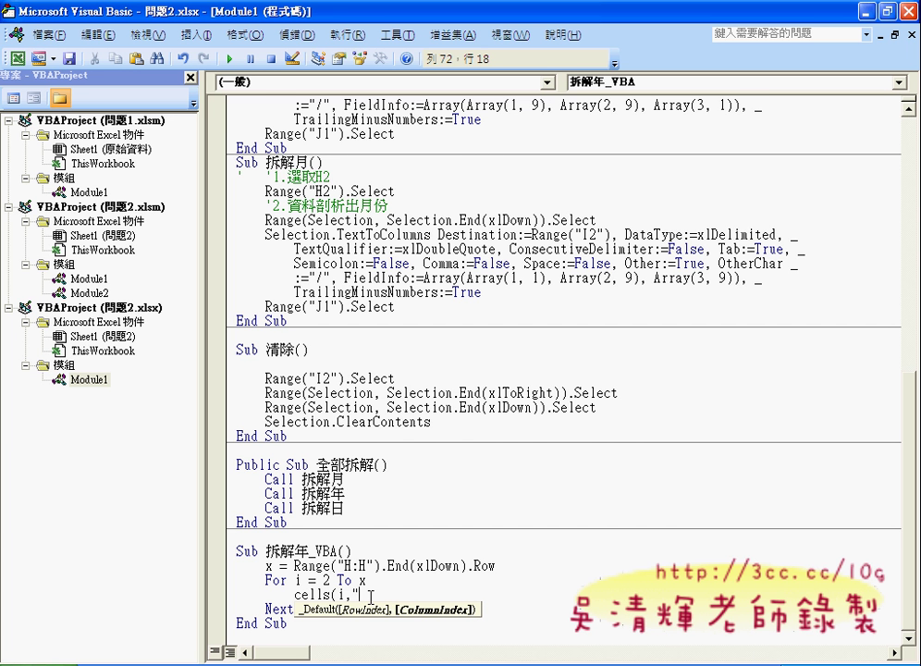
pyautogui.write('I')
pyautogui.write('")')
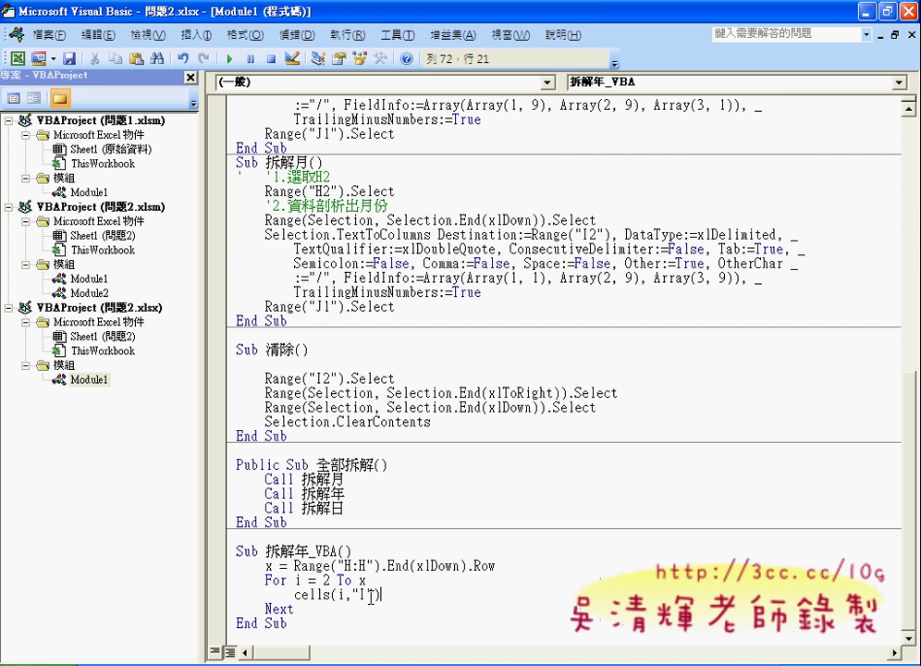
pyautogui.write('=')
pyautogui.write('mon')
pyautogui.write('th(')
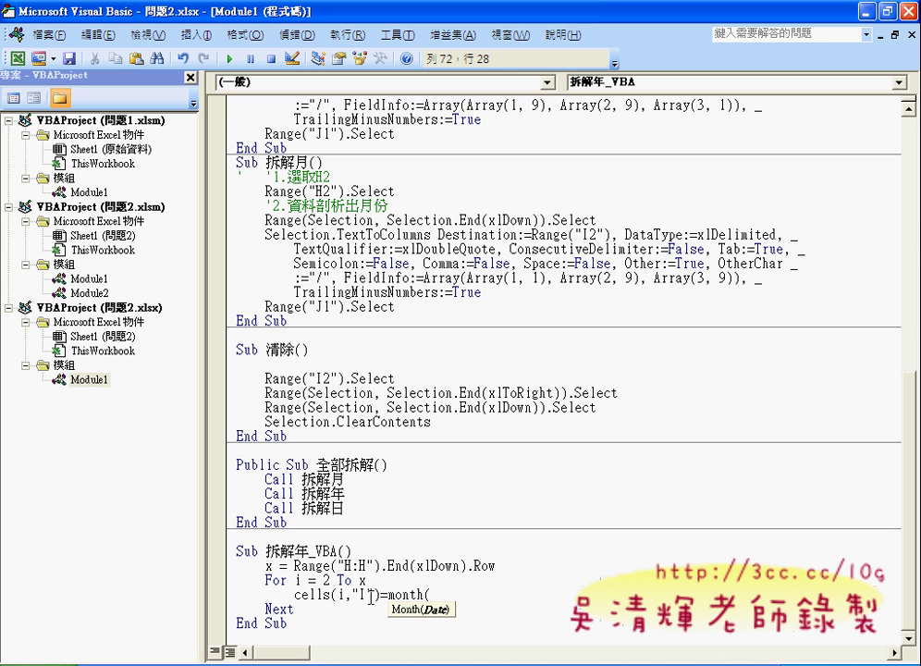
pyautogui.write('ce')
pyautogui.write('lls(')
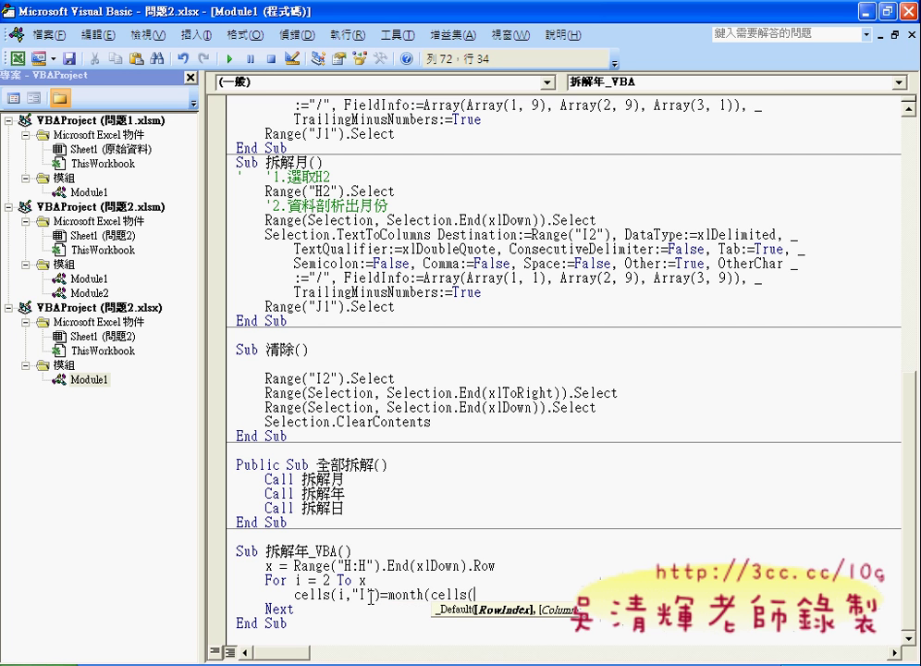
pyautogui.write('i')
pyautogui.write(',')
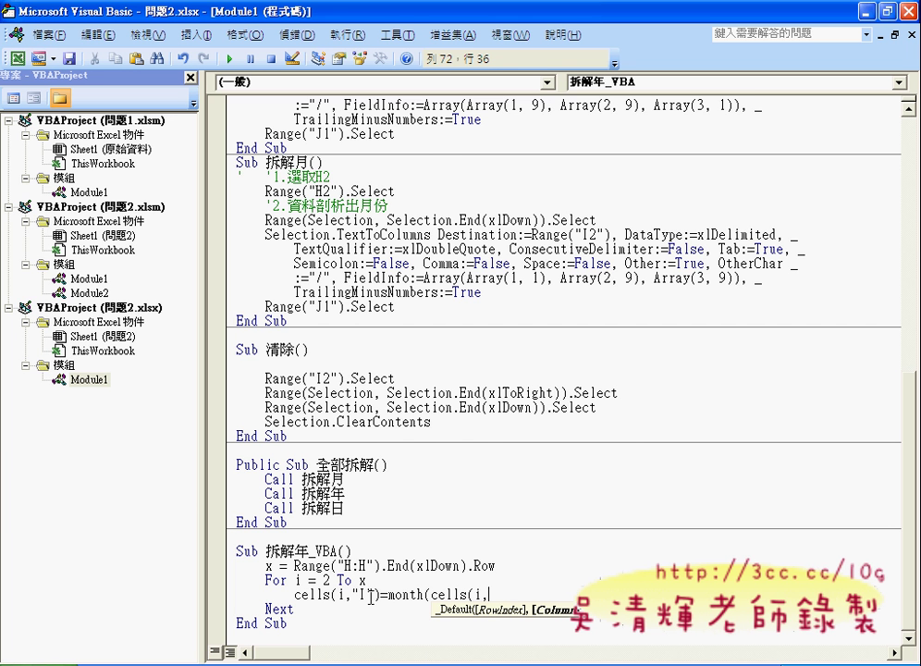
pyautogui.write('"H')
pyautogui.write('")')
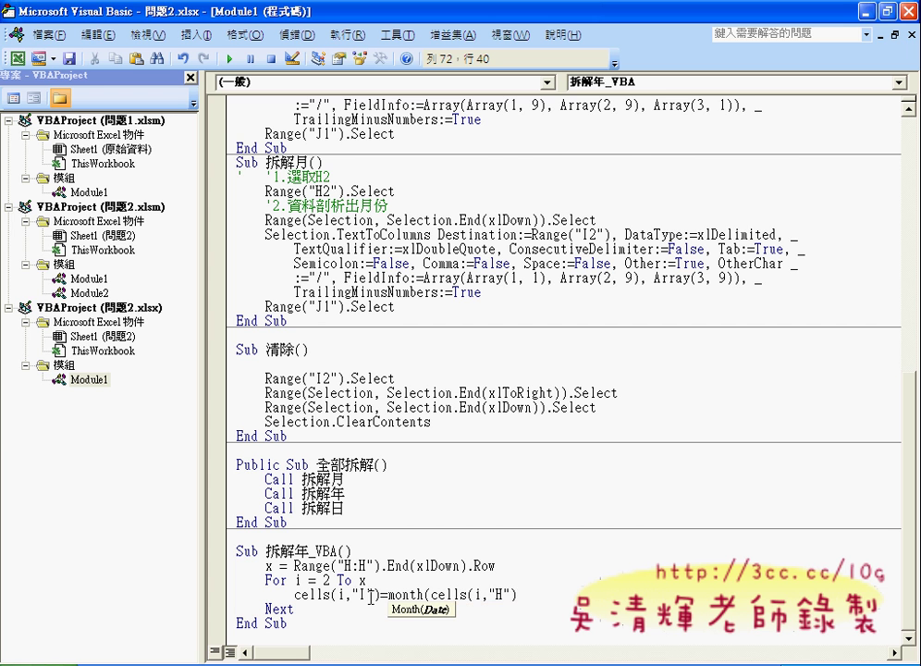
pyautogui.press('Down')
pyautogui.press('Return')
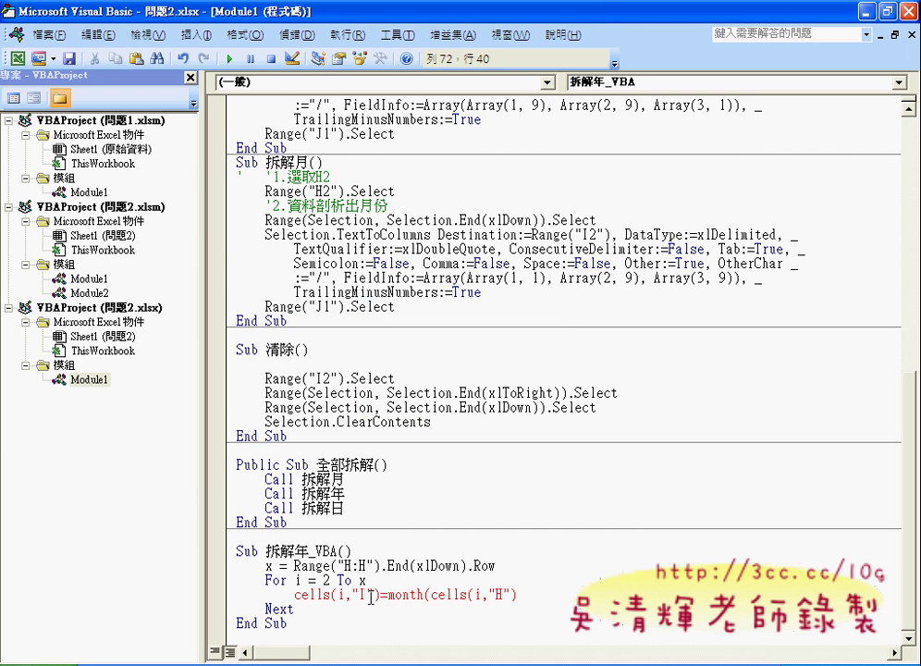
pyautogui.write(')')
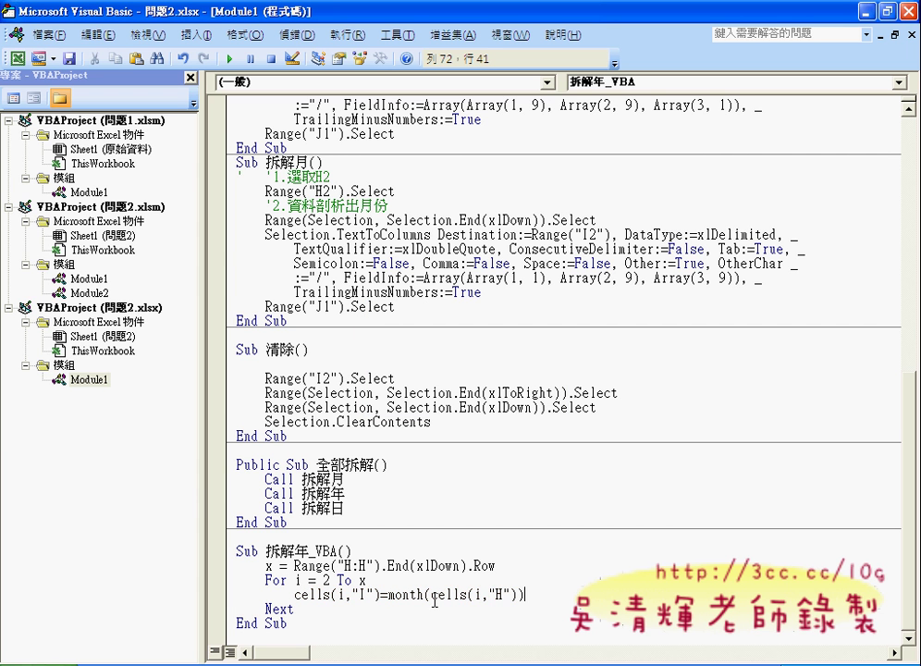
pyautogui.doubleClick(426, 593)
pyautogui.click(520, 594)
pyautogui.doubleClick(521, 595)
pyautogui.click(302, 610)
pyautogui.doubleClick(441, 593)
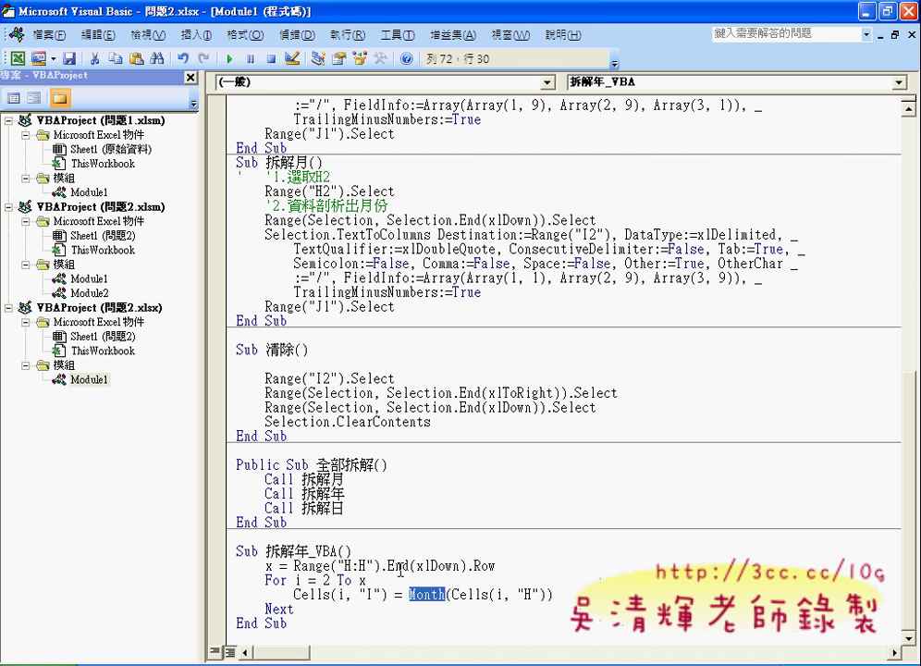
pyautogui.click(343, 565)
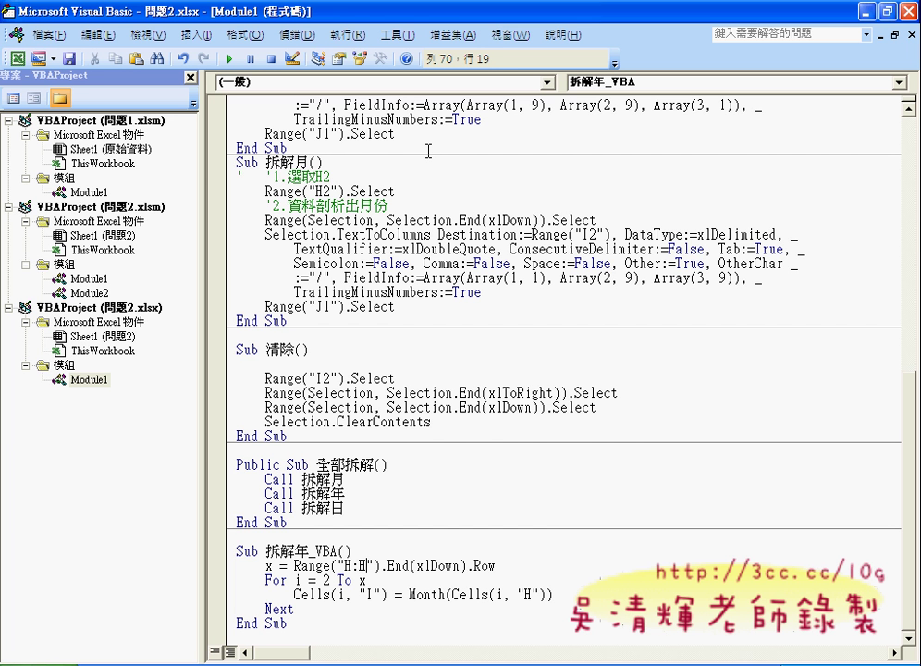
# - Restore the VBA window, move it to the right of the worksheet, and narrow the Project pane
pyautogui.doubleClick(366, 7)
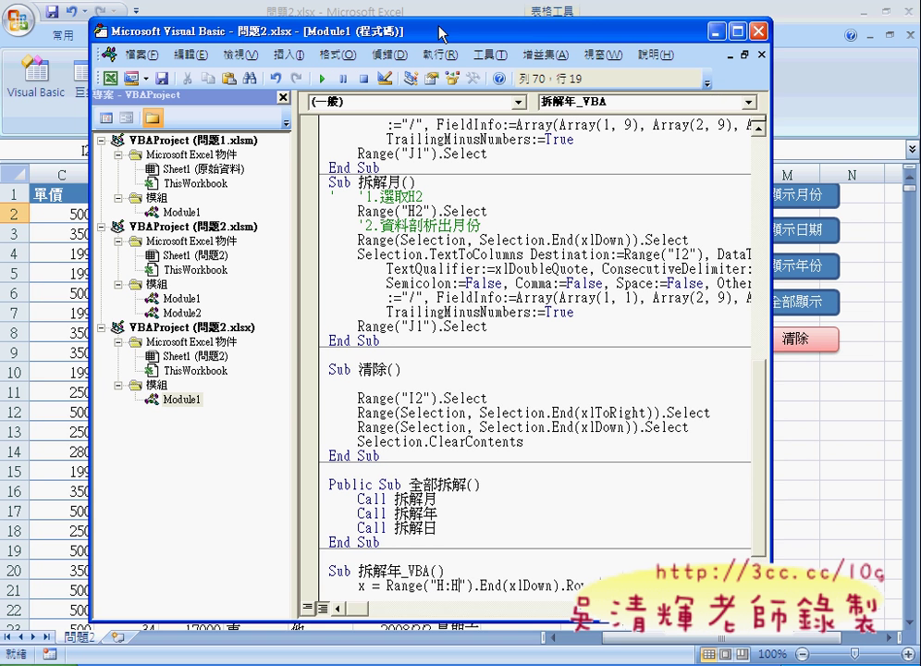
pyautogui.moveTo(440, 34); pyautogui.dragTo(379, 41)
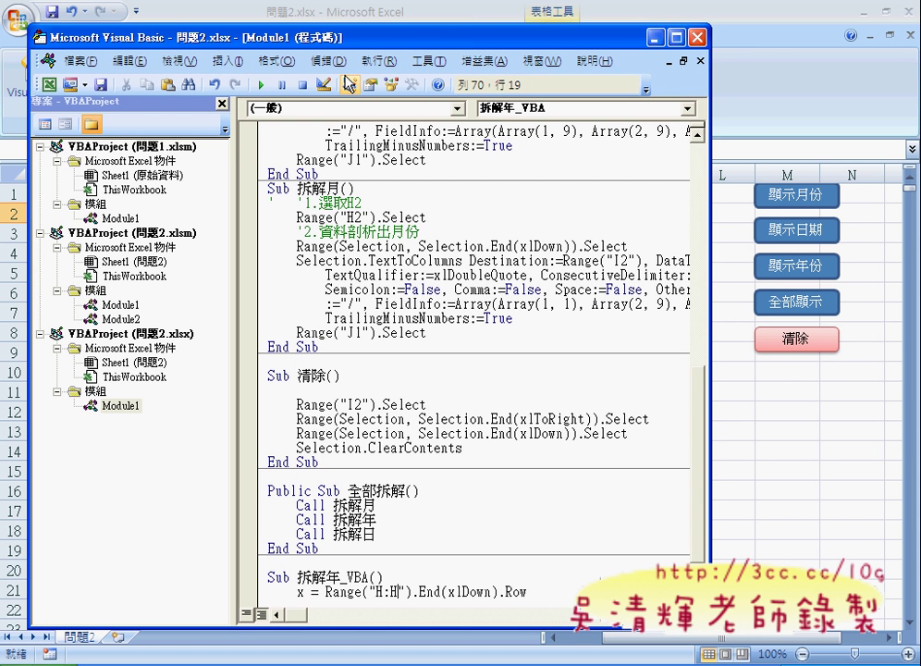
pyautogui.scroll(-1, 547, 330)
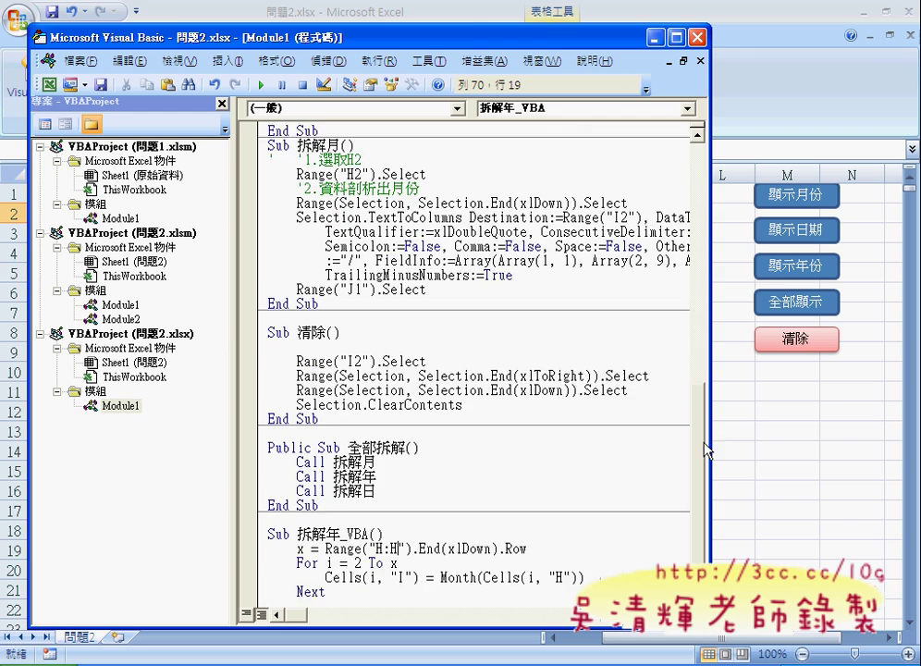
pyautogui.scroll(-1, 546, 330)
pyautogui.moveTo(323, 52); pyautogui.dragTo(829, 54)
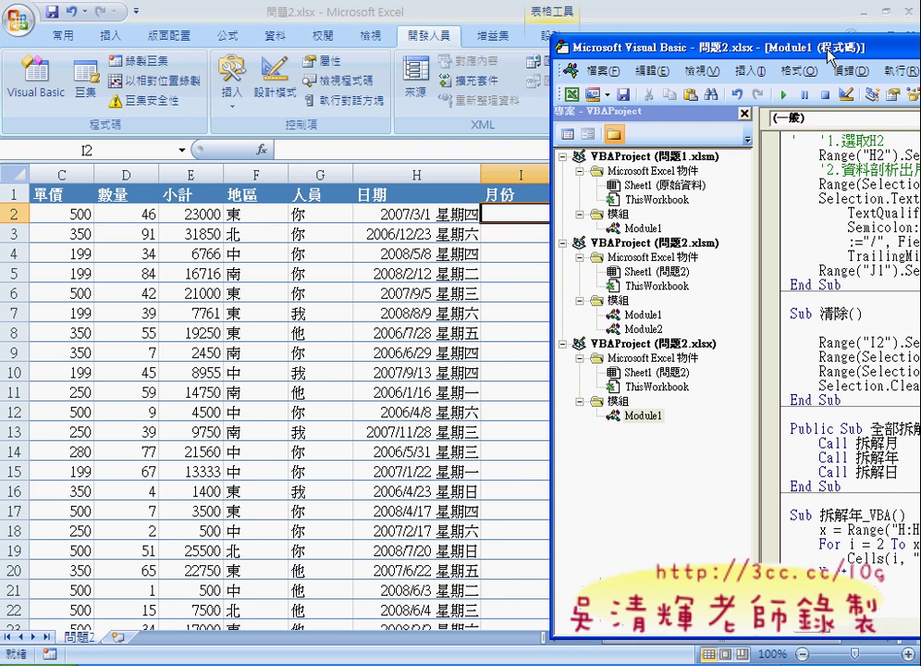
pyautogui.moveTo(831, 53); pyautogui.dragTo(814, 46)
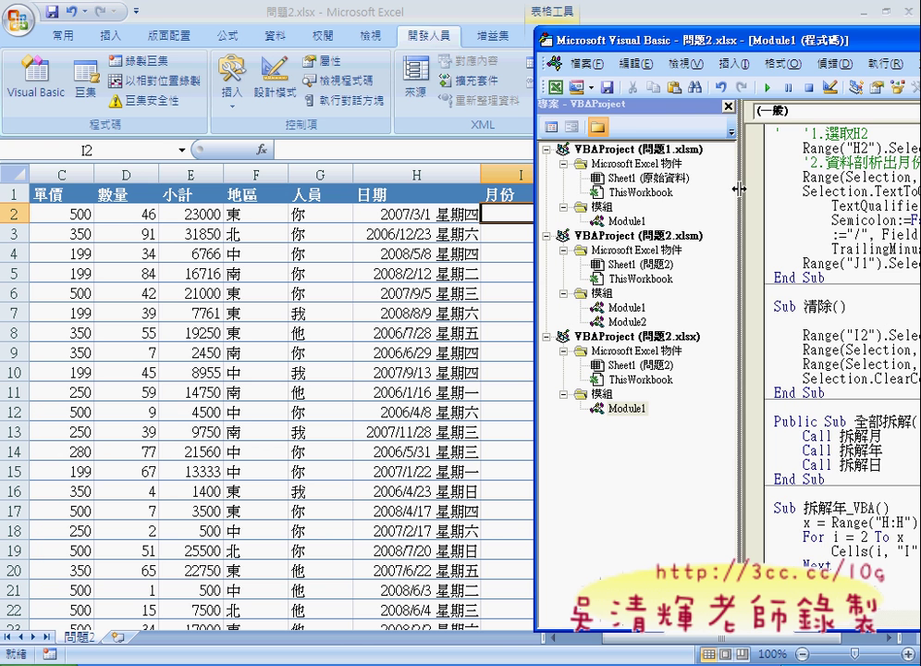
pyautogui.moveTo(738, 189); pyautogui.dragTo(597, 189)
pyautogui.moveTo(651, 44); pyautogui.dragTo(663, 37)
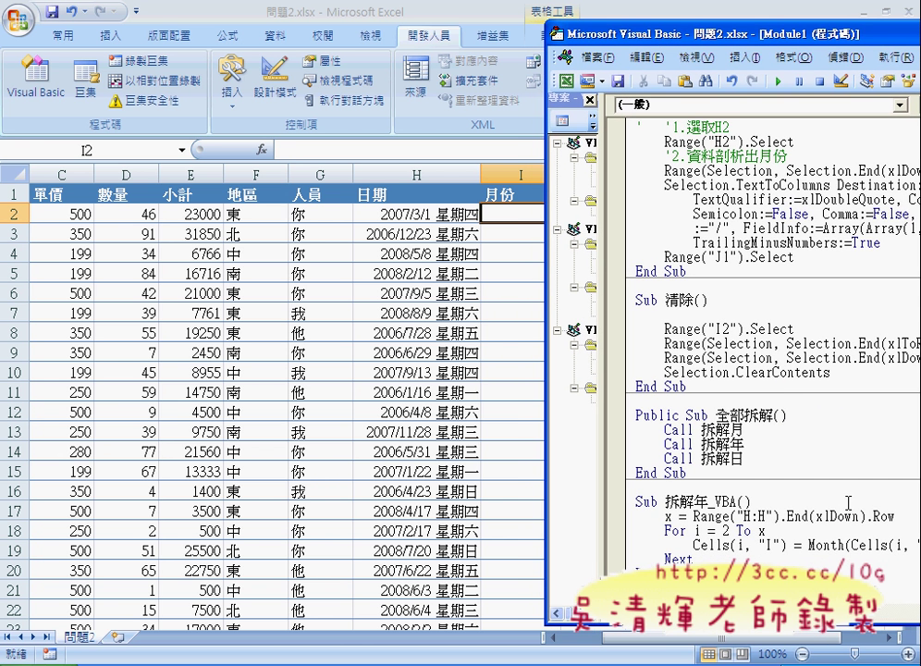
# - Step through 拆解年_VBA with F8 as column I fills with months, then finish with F5
pyautogui.press('F8')
pyautogui.press('F8')
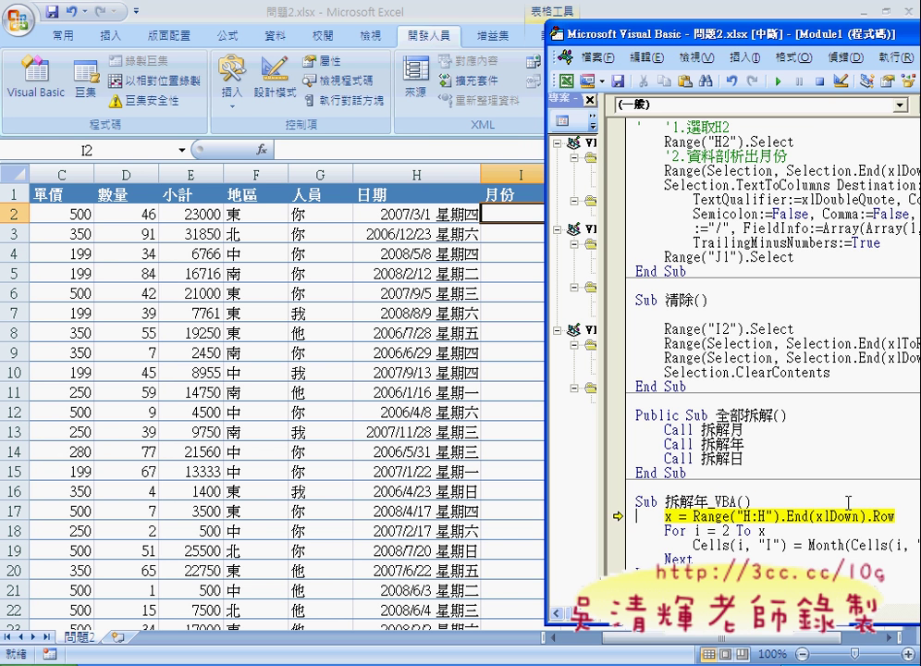
pyautogui.press('F8')
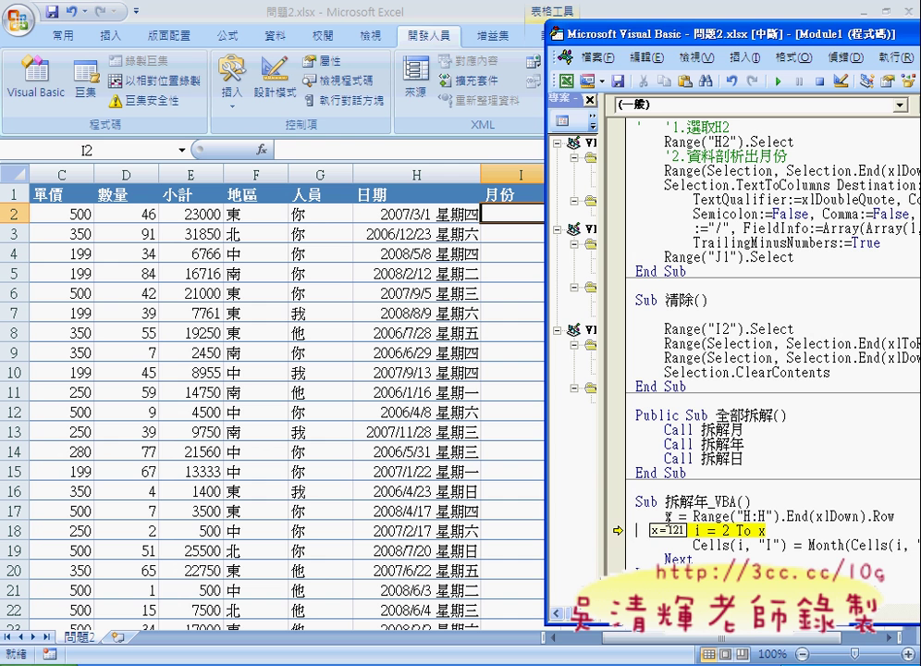
pyautogui.press('F8')
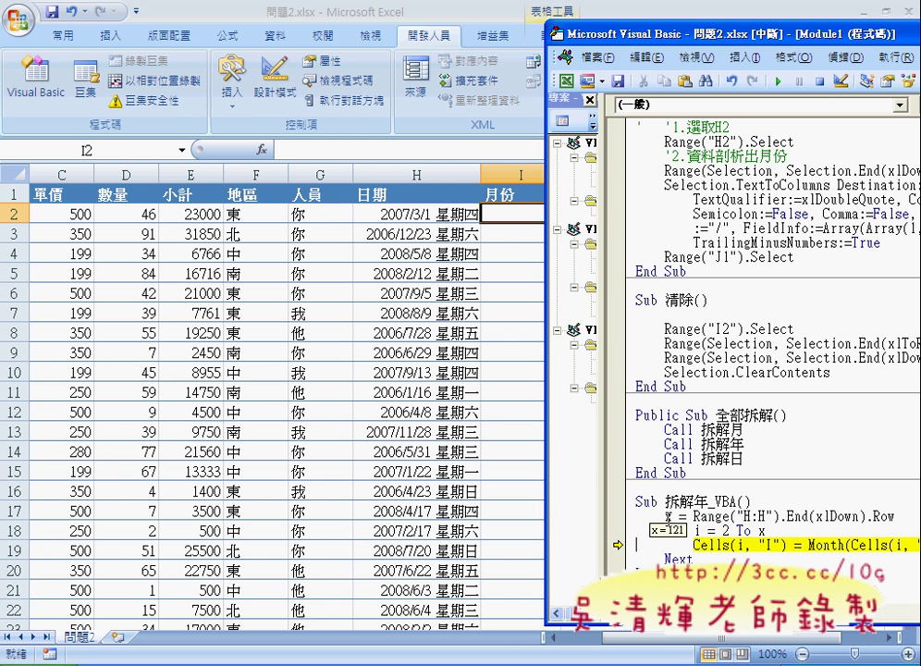
pyautogui.press('F8')
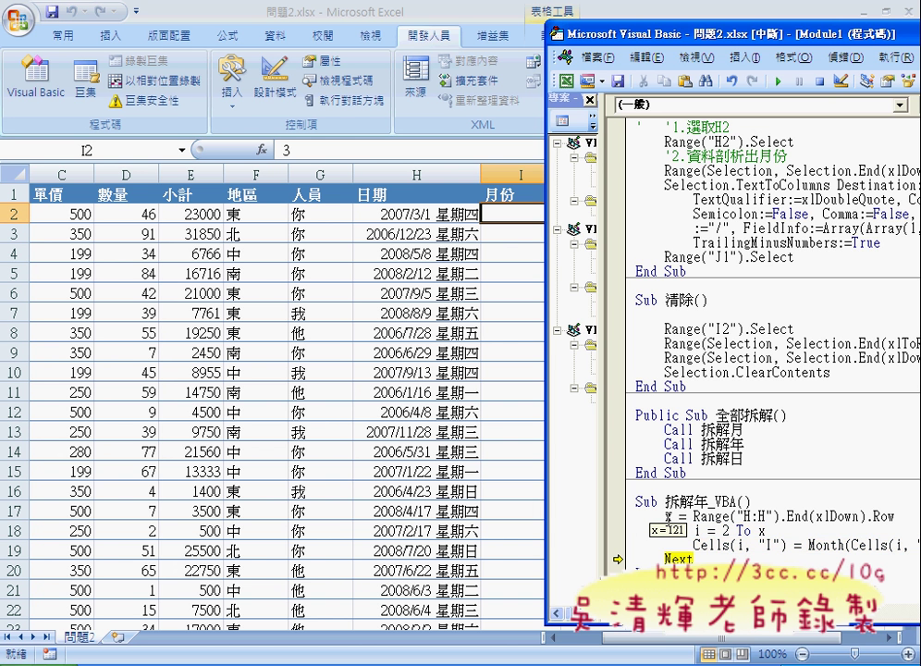
pyautogui.moveTo(684, 35)
pyautogui.mouseDown()
pyautogui.moveTo(790, 39)
pyautogui.moveTo(712, 48)
pyautogui.mouseUp()
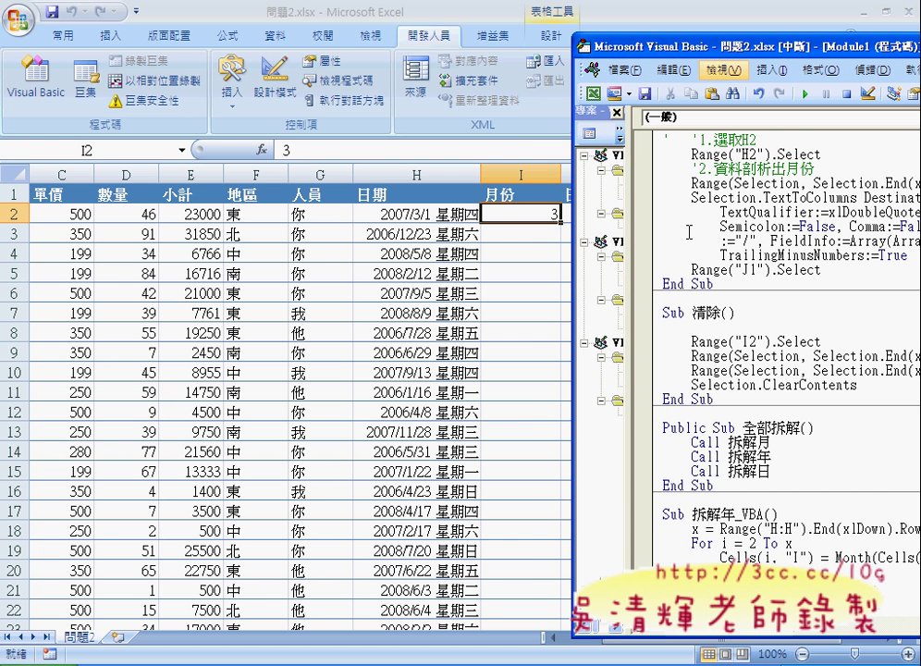
pyautogui.press('F8')
pyautogui.press('F8')
pyautogui.press('F8')
pyautogui.press('F8')
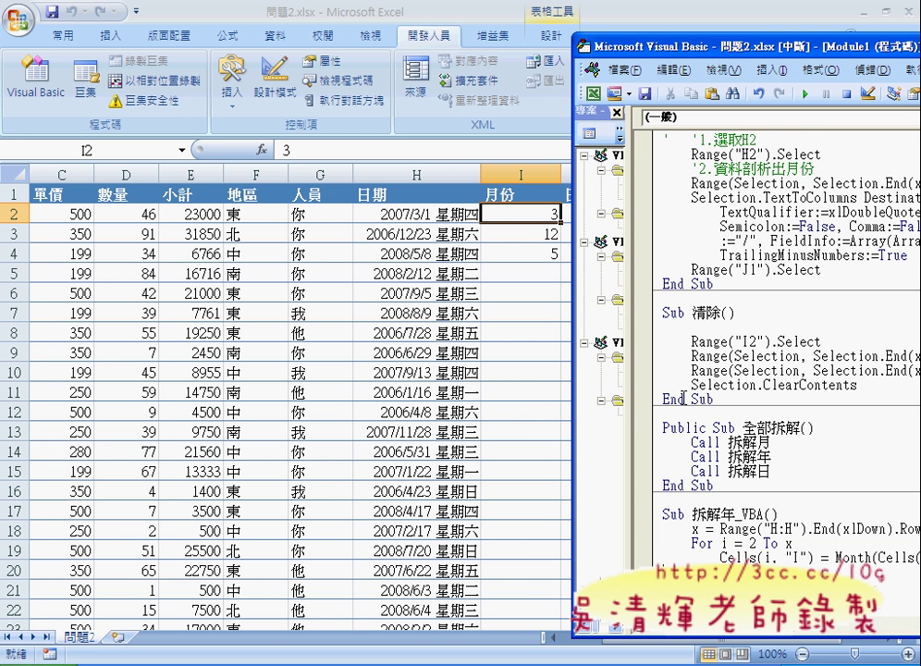
pyautogui.press('F8')
pyautogui.press('F8')
pyautogui.press('F8')
pyautogui.press('F8')
pyautogui.press('F8')
pyautogui.press('F8')
pyautogui.press('F8')
pyautogui.press('F8')
pyautogui.press('F8')
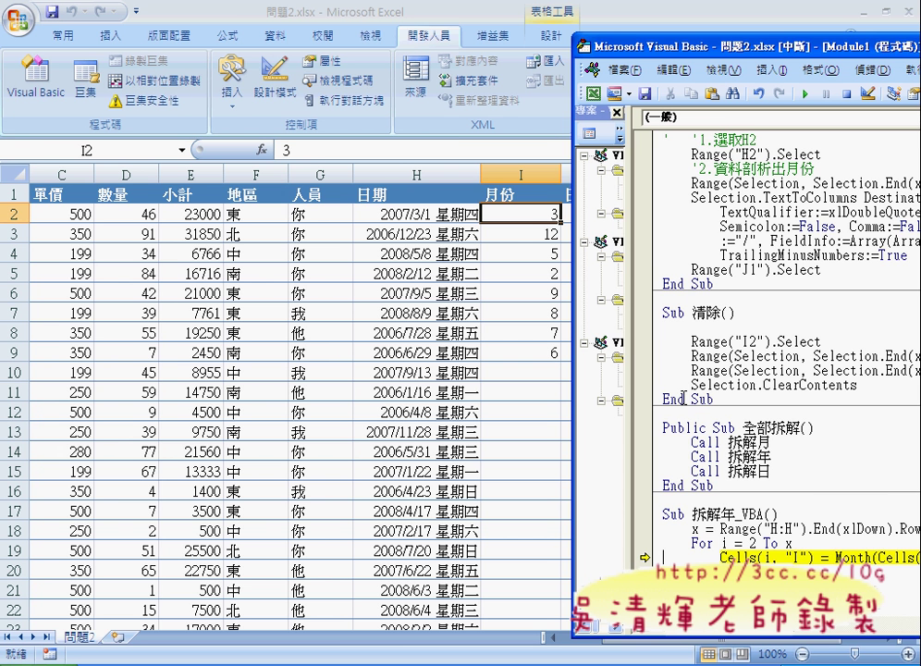
pyautogui.press('F8')
pyautogui.press('F8')
pyautogui.press('F8')
pyautogui.press('F8')
pyautogui.press('F8')
pyautogui.press('F8')
pyautogui.press('F8')
pyautogui.press('F8')
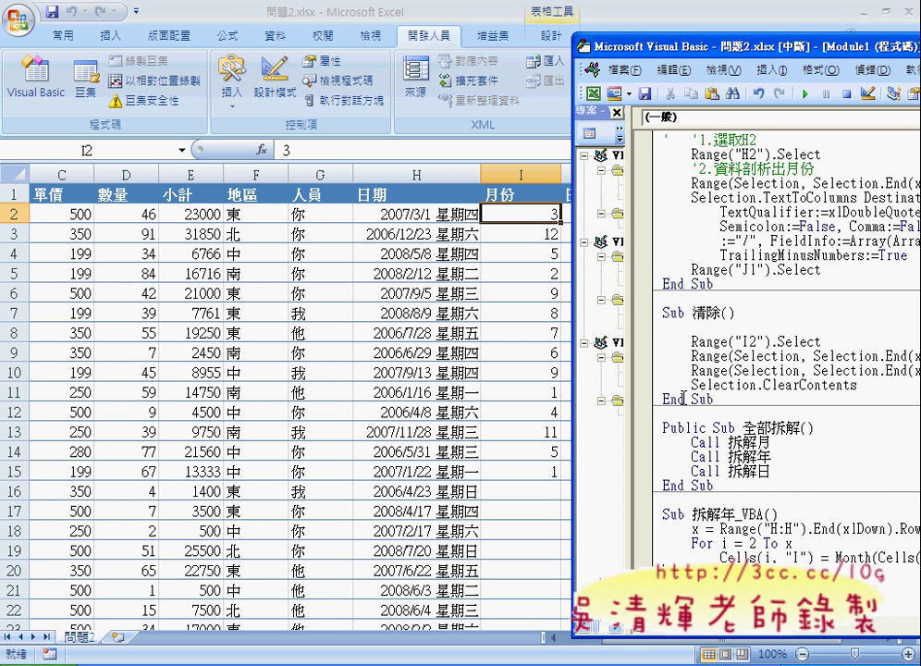
pyautogui.press('F8')
pyautogui.press('F8')
pyautogui.press('F8')
pyautogui.press('F8')
pyautogui.press('F8')
pyautogui.press('F8')
pyautogui.press('F8')
pyautogui.press('F8')
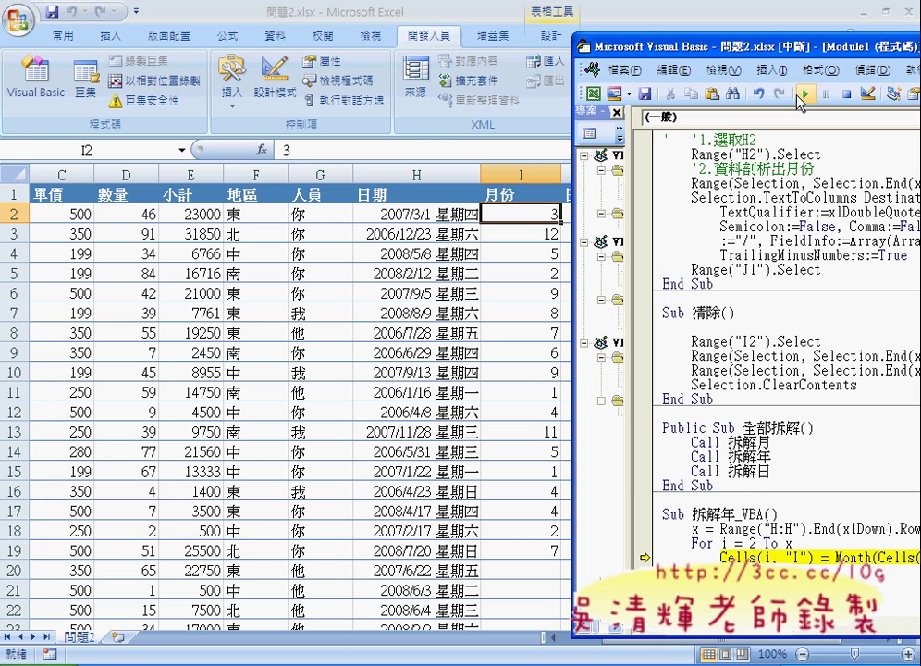
pyautogui.press('F5')
# - Scroll the worksheet down to verify the month value in the last row, I121
pyautogui.click(494, 271)
pyautogui.scroll(-1, 511, 282)
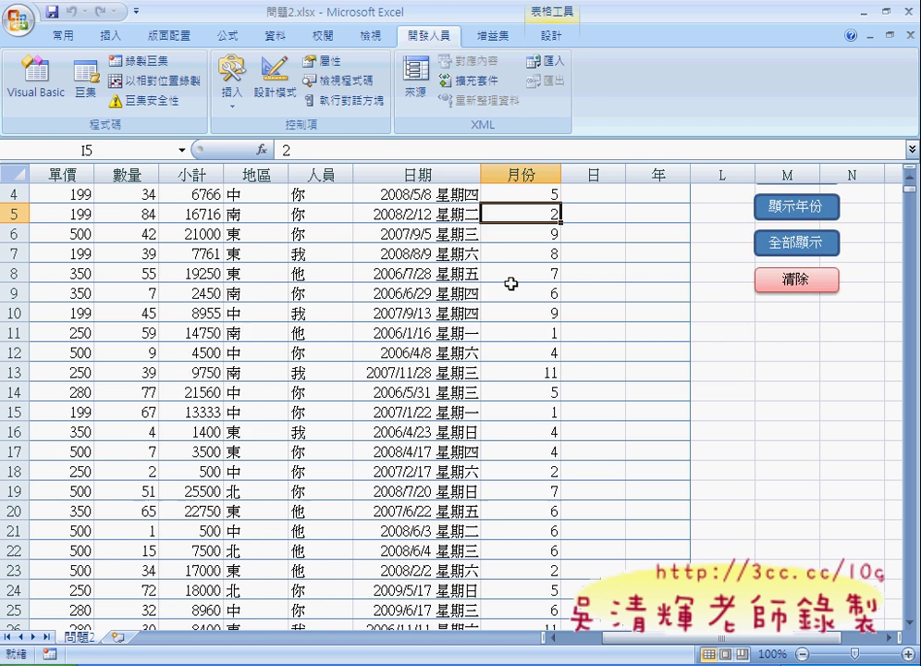
pyautogui.scroll(-6, 511, 282)
pyautogui.scroll(-3, 512, 285)
pyautogui.scroll(-9, 512, 285)
pyautogui.scroll(-3, 512, 285)
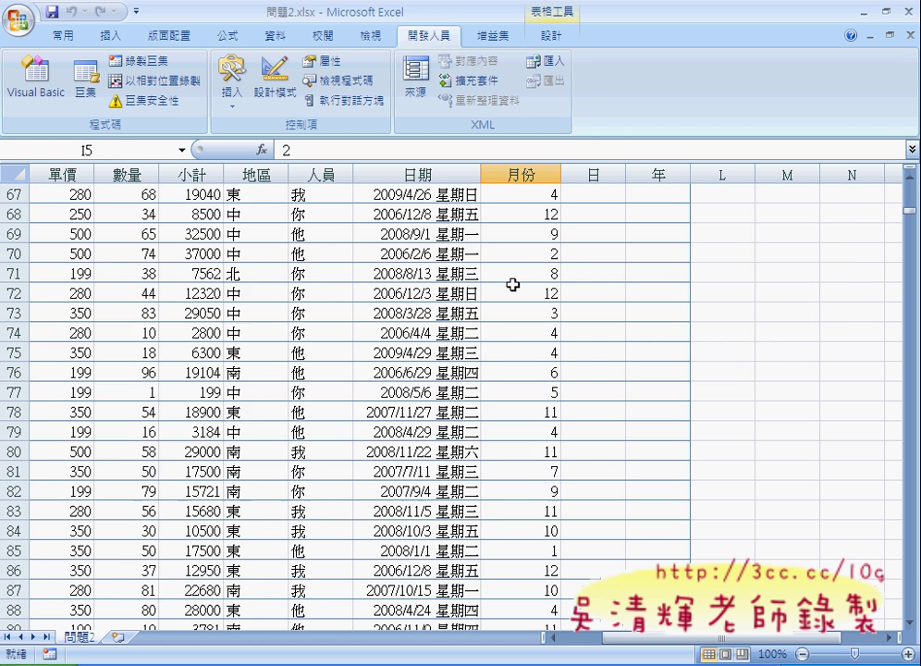
pyautogui.scroll(-4, 513, 285)
pyautogui.scroll(-3, 512, 285)
pyautogui.scroll(-5, 512, 285)
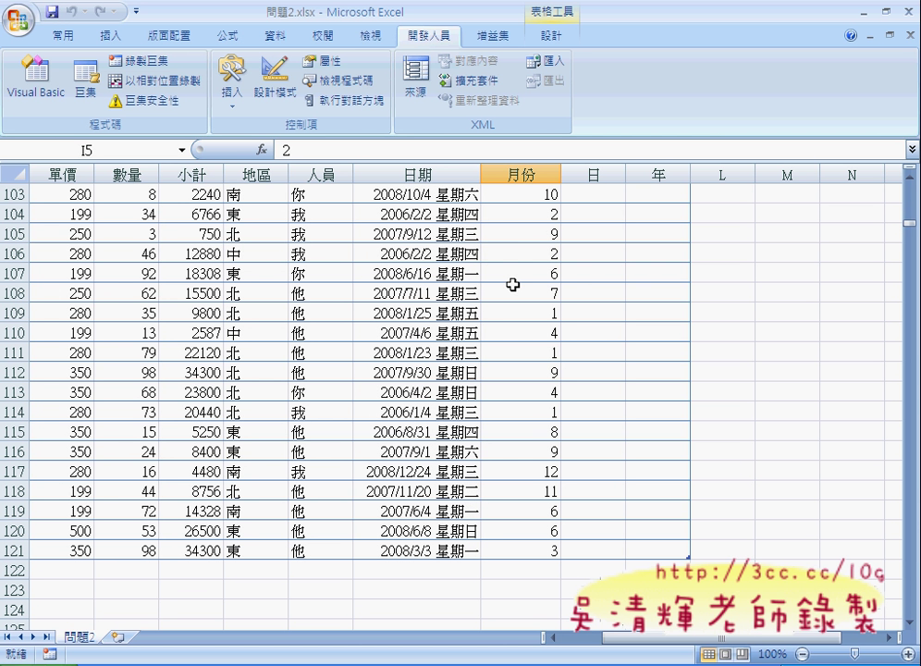
pyautogui.click(524, 549)
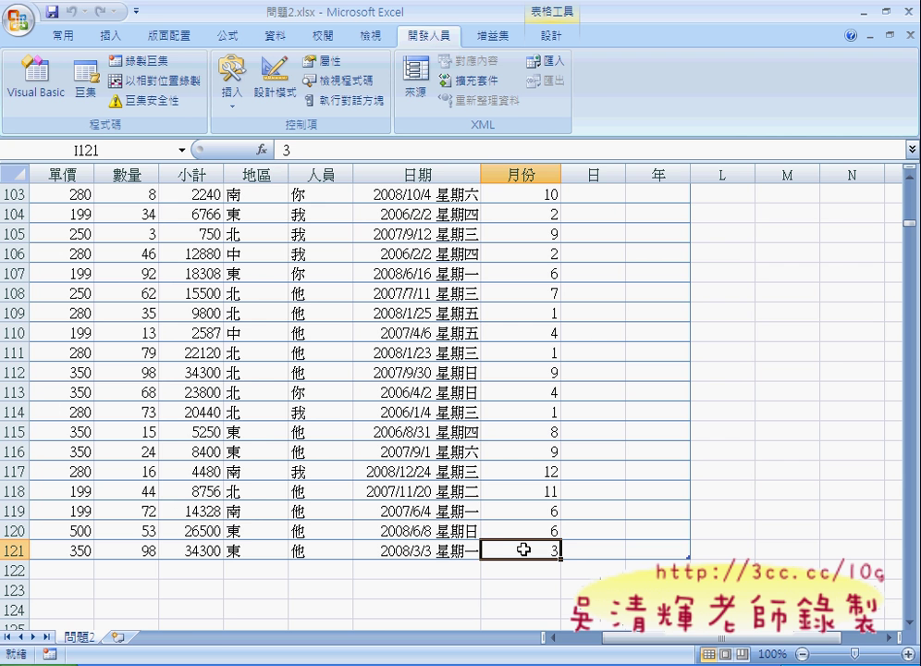
# - Jump back to the top of column I and return to the Visual Basic editor
pyautogui.hotkey('ctrl', 'Up')
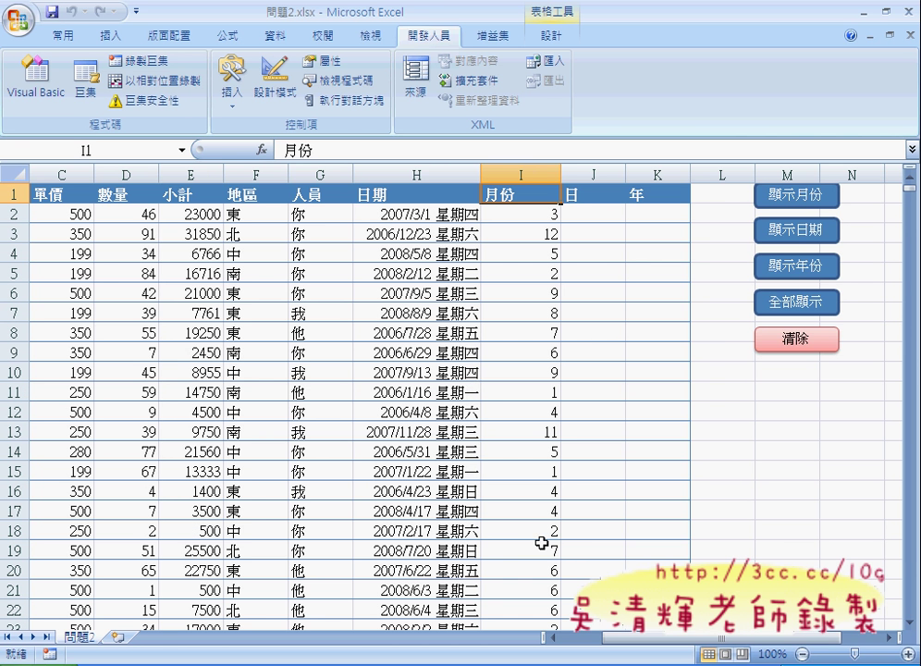
pyautogui.click(563, 665)
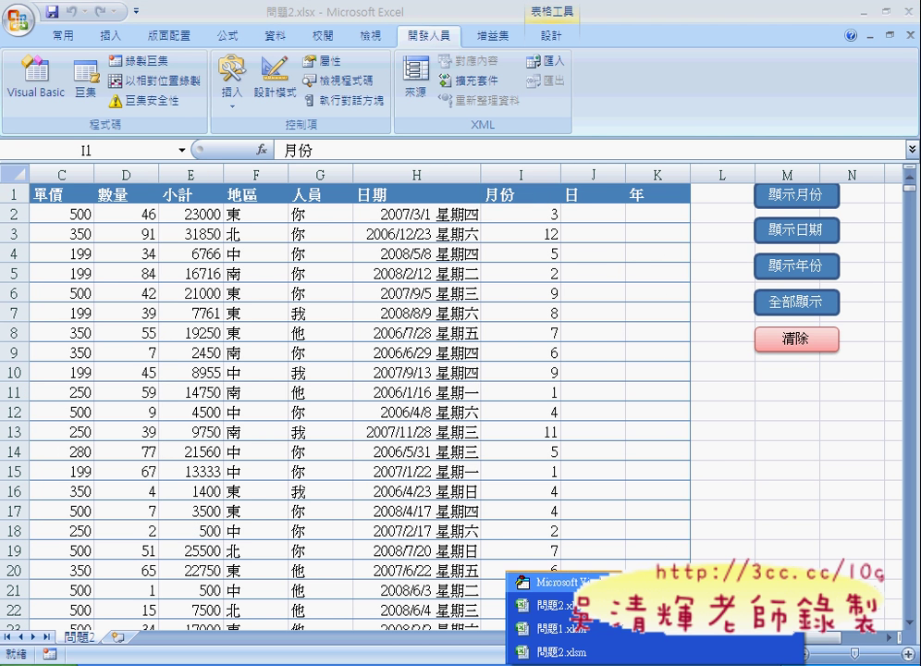
pyautogui.click(554, 581)
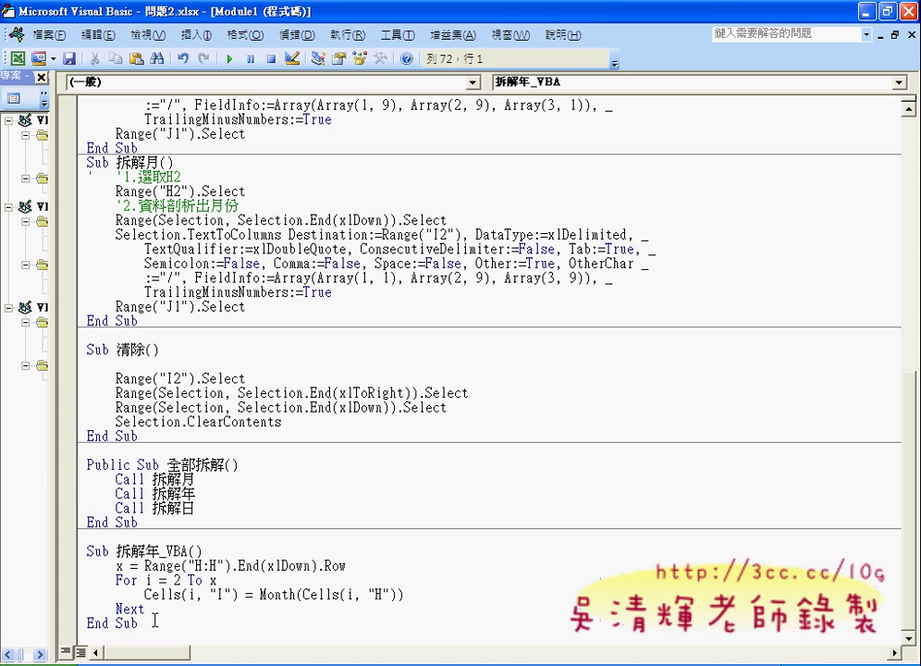
# - Replace 年 with 月 in the Sub line so the macro reads Sub 拆解月_VBA()
pyautogui.moveTo(155, 620); pyautogui.dragTo(82, 550)
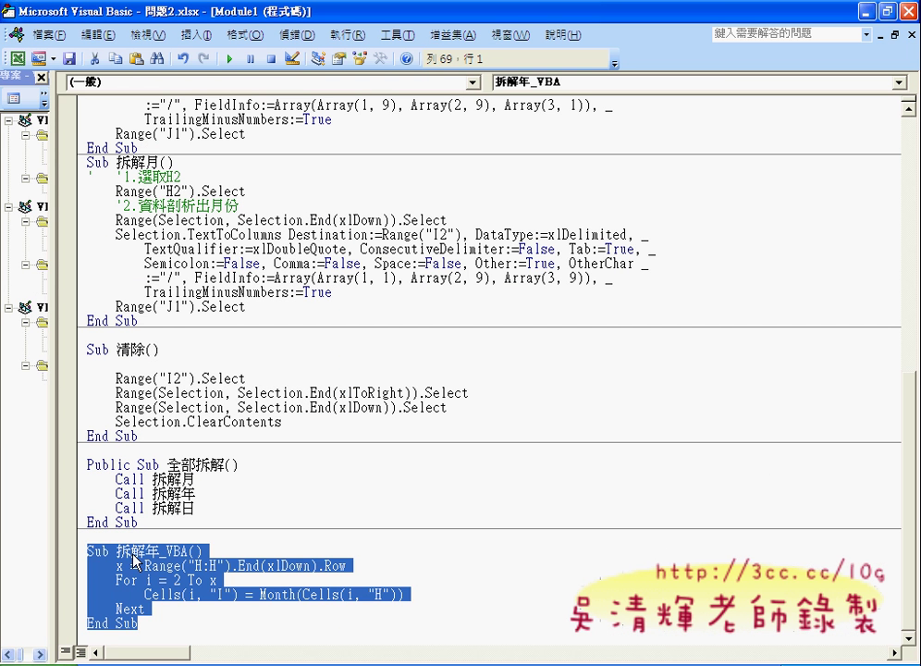
pyautogui.moveTo(145, 551); pyautogui.dragTo(159, 551)
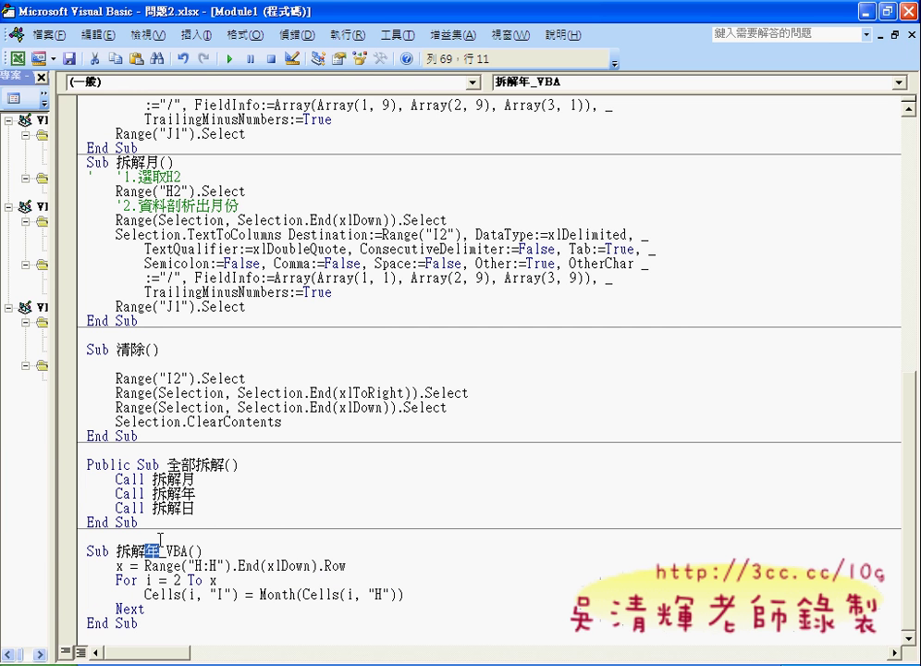
pyautogui.write('u')
pyautogui.press('BackSpace')
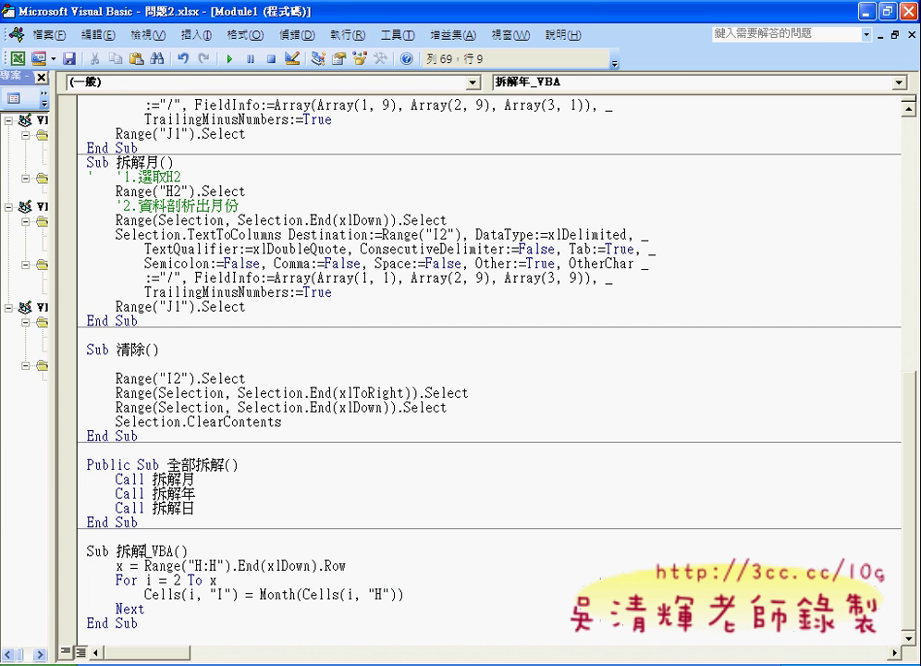
pyautogui.write('m,')
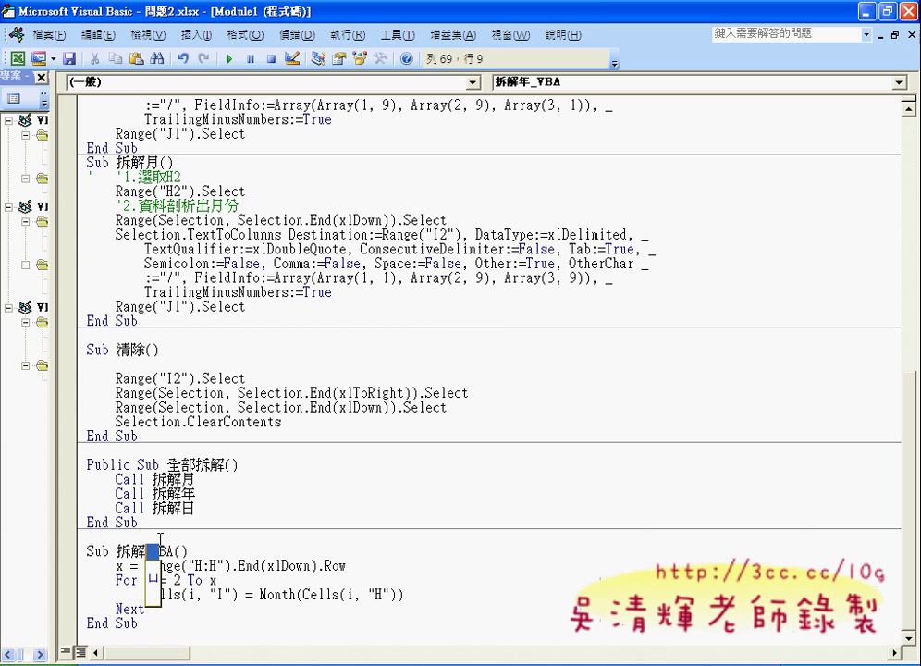
pyautogui.write('4')
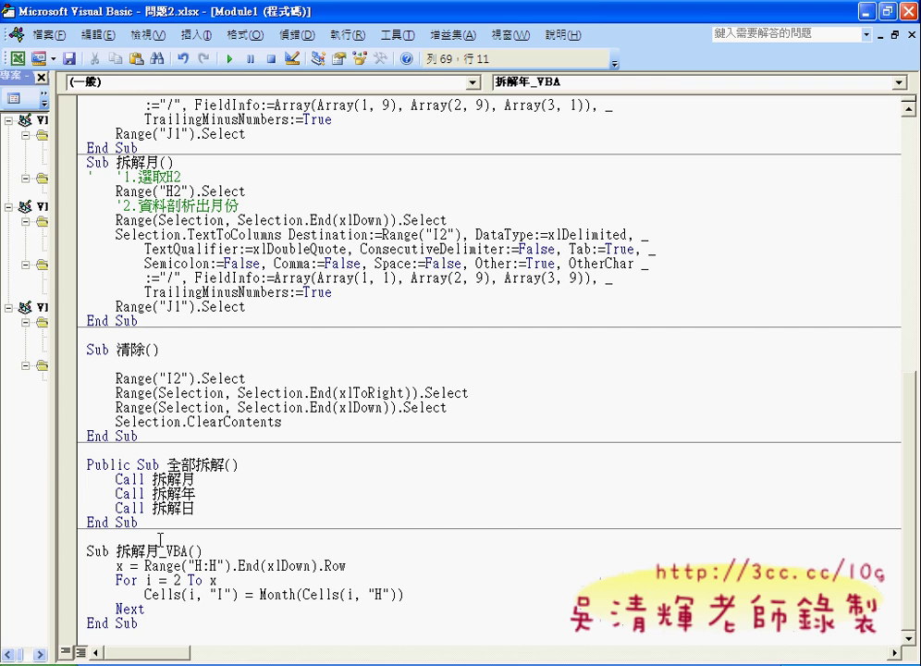
pyautogui.moveTo(80, 576); pyautogui.dragTo(80, 552)
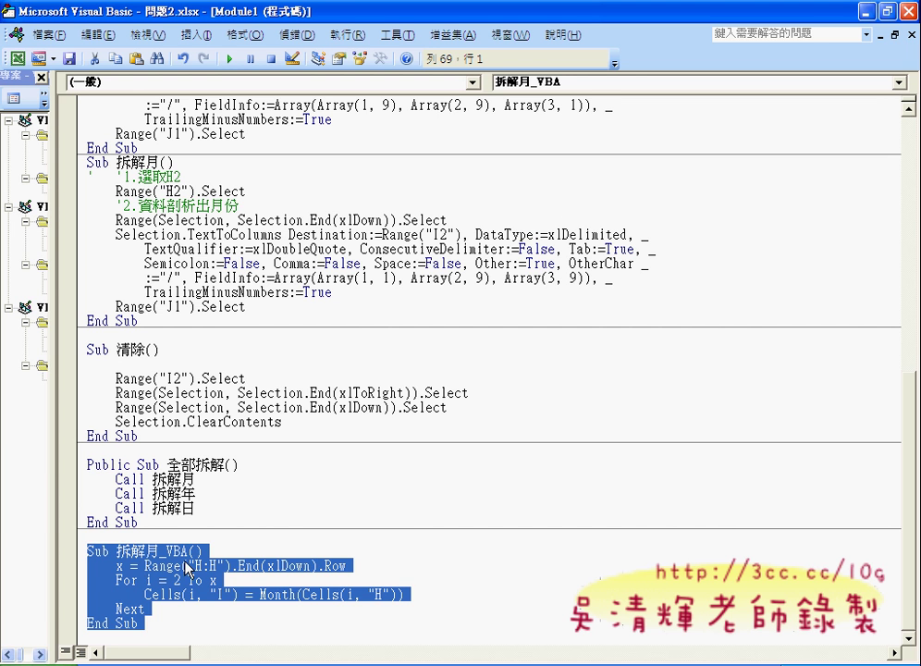
pyautogui.moveTo(259, 594); pyautogui.dragTo(295, 595)
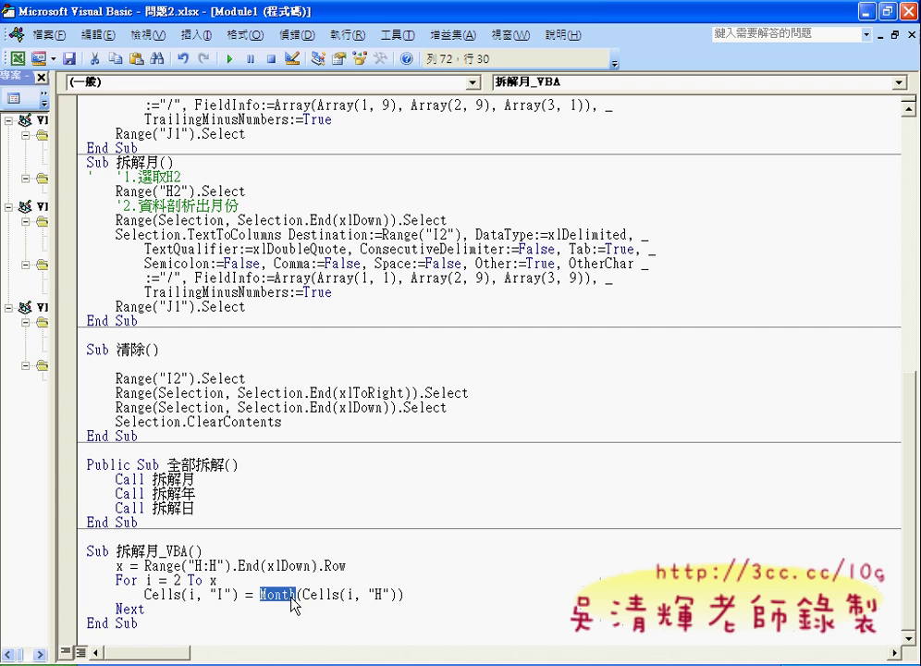